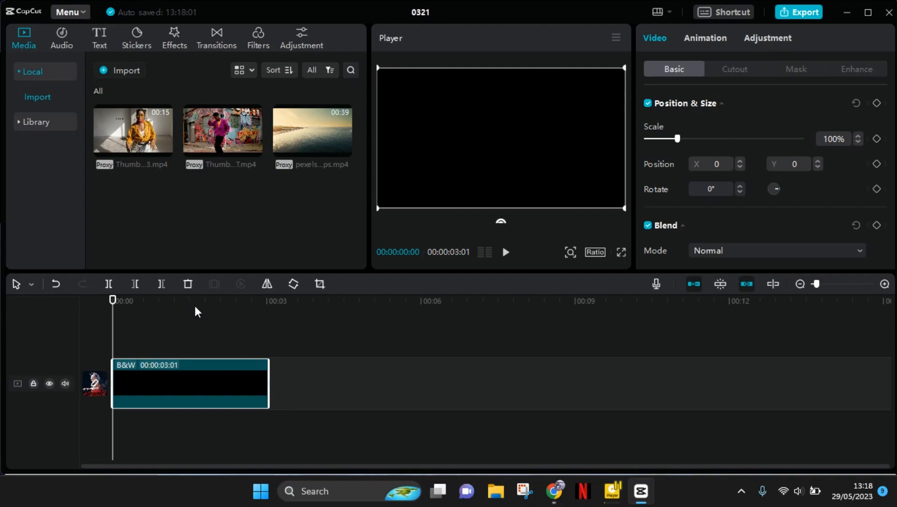
Add a default text clip at the start of the timeline over the black clip and make it read BEACH
{"action": "left_click", "coordinate": [115, 308]}
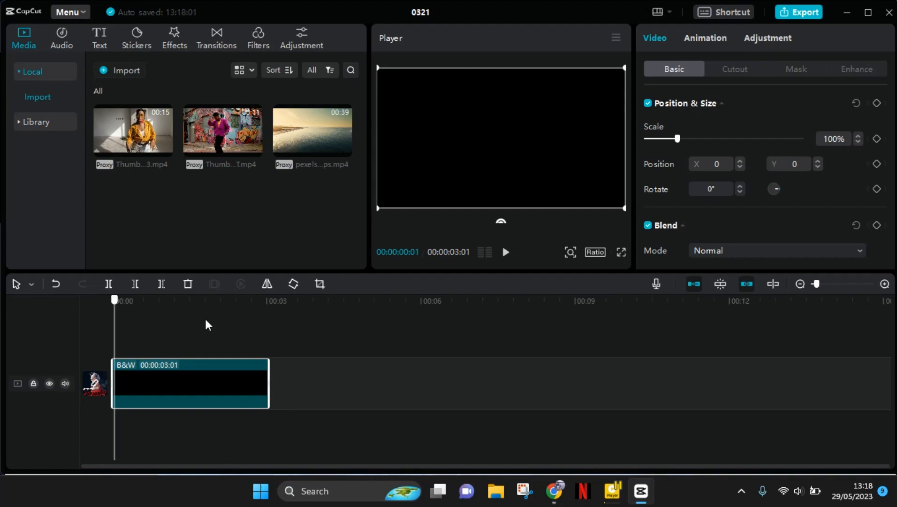
{"action": "left_click", "coordinate": [85, 306]}
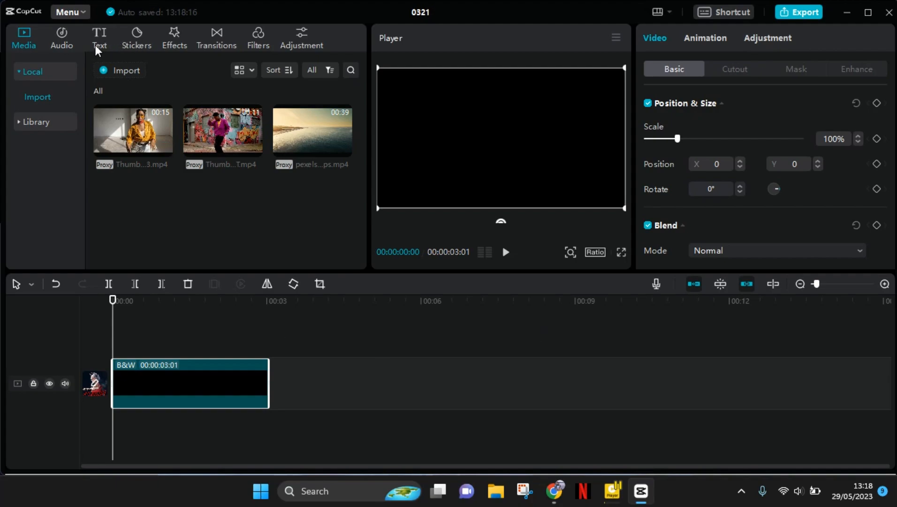
{"action": "left_click", "coordinate": [107, 38]}
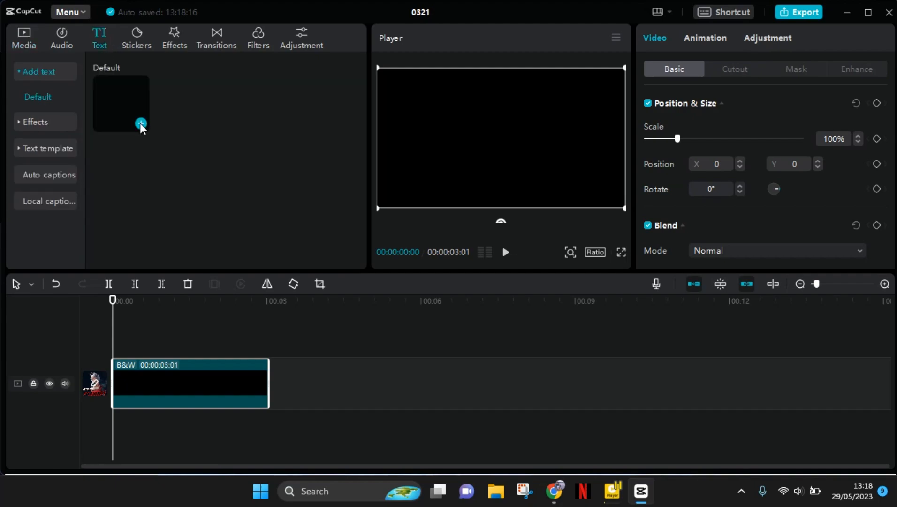
{"action": "left_click", "coordinate": [140, 124]}
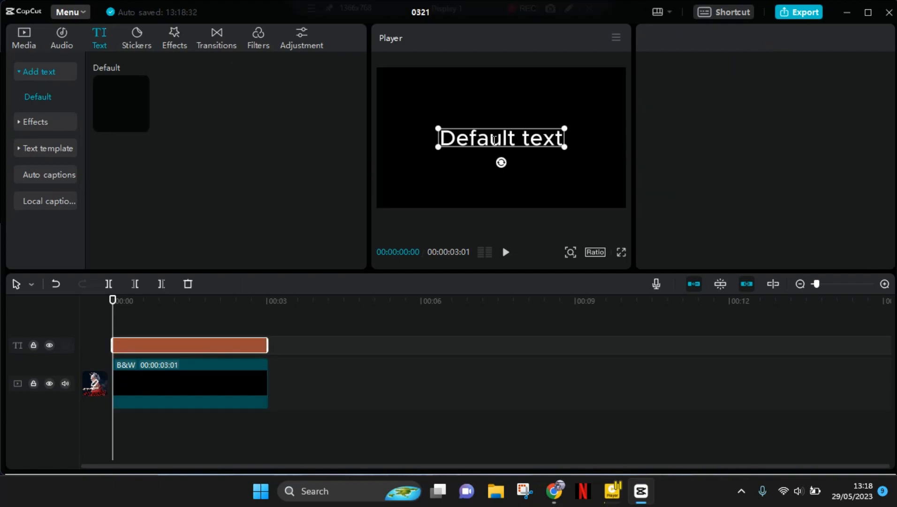
{"action": "type", "text": "/"}
{"action": "key", "text": "BackSpace"}
{"action": "type", "text": "B"}
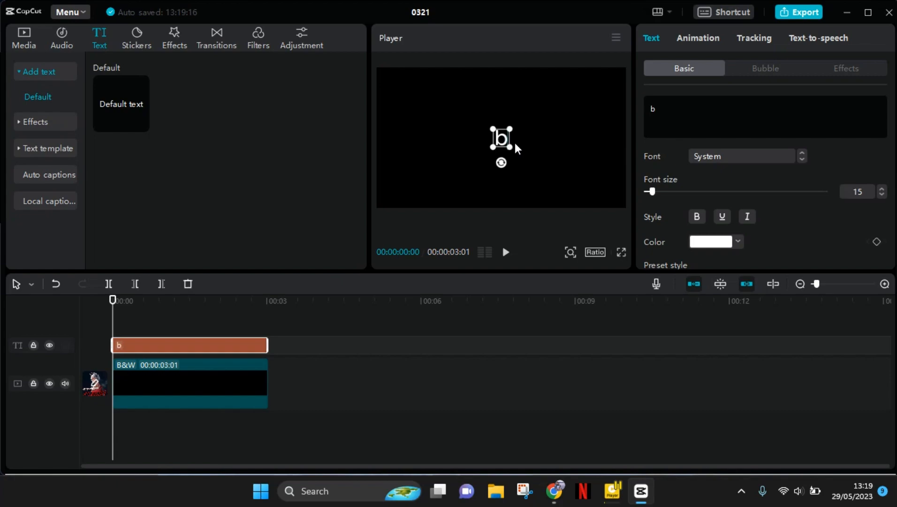
{"action": "type", "text": "EACH"}
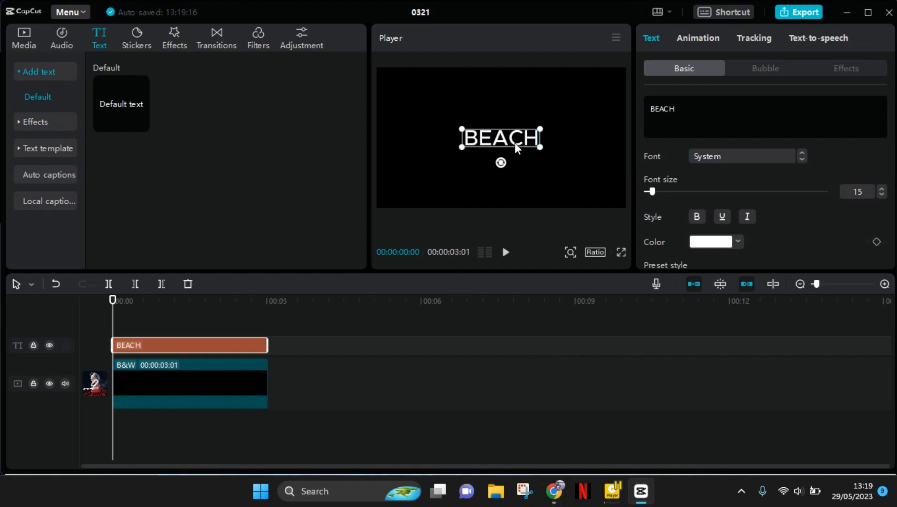
Set the font of the BEACH text to Marvin and keep its wording free of stray characters
{"action": "left_click", "coordinate": [695, 160]}
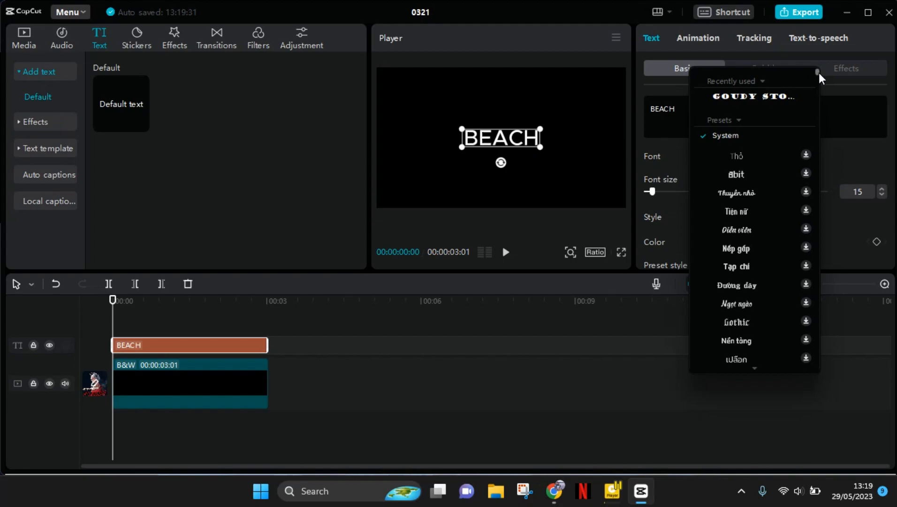
{"action": "scroll", "coordinate": [819, 77], "scroll_direction": "down", "scroll_amount": 10}
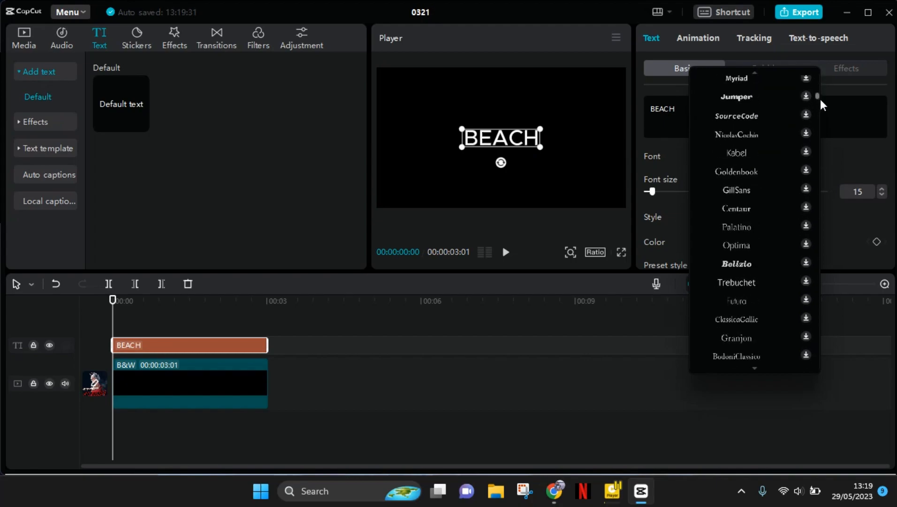
{"action": "left_click_drag", "start_coordinate": [821, 128], "coordinate": [819, 124]}
{"action": "left_click", "coordinate": [740, 348]}
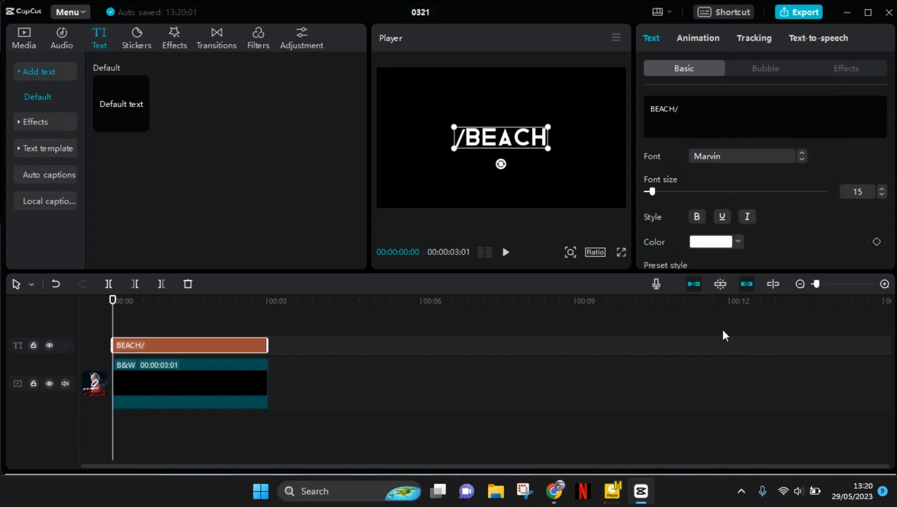
{"action": "key", "text": "BackSpace"}
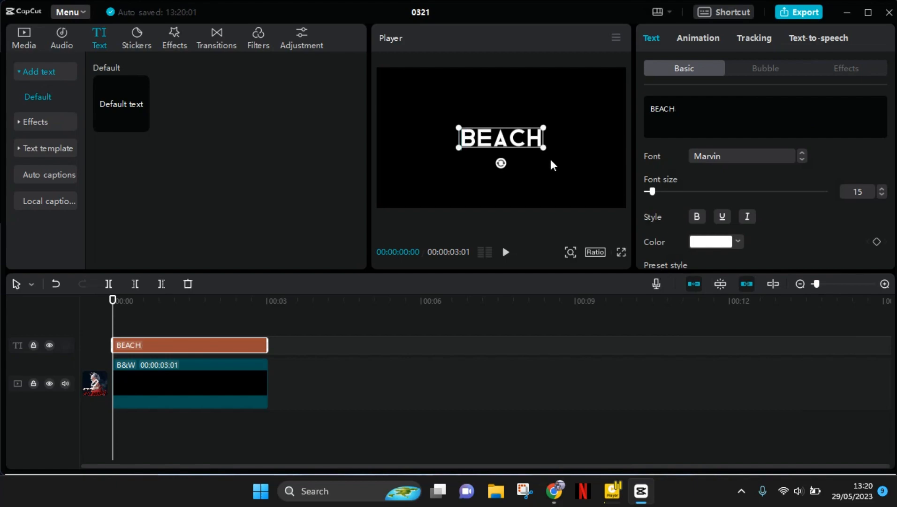
Enlarge the BEACH text to fill most of the frame's width and colour it green 00FF4B
{"action": "left_click_drag", "start_coordinate": [544, 146], "coordinate": [591, 169]}
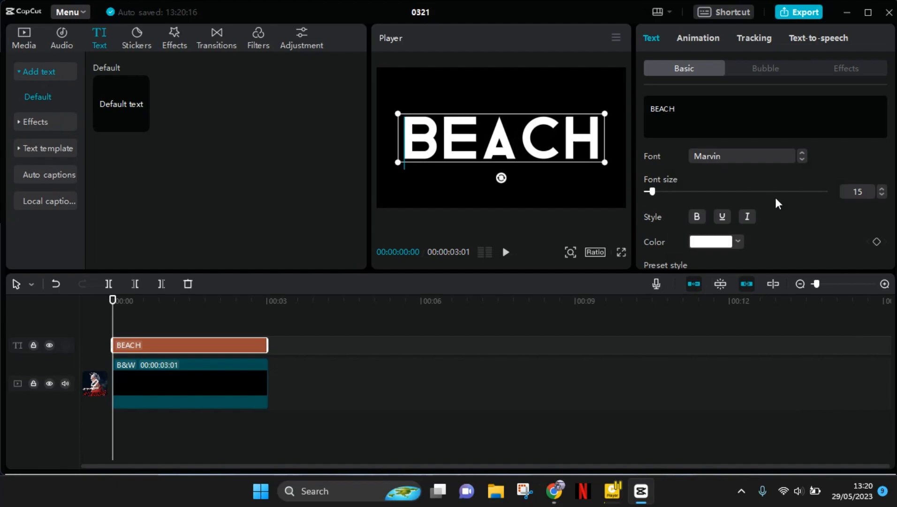
{"action": "left_click", "coordinate": [694, 246]}
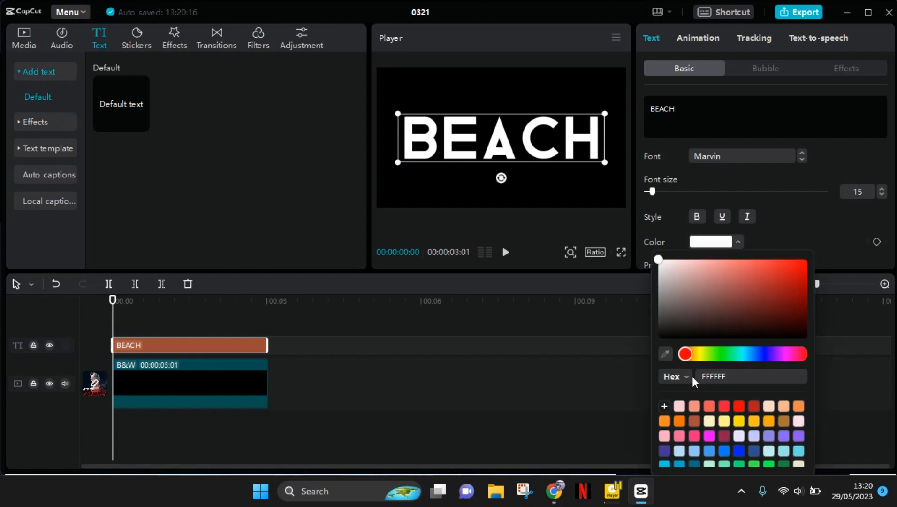
{"action": "left_click", "coordinate": [770, 463]}
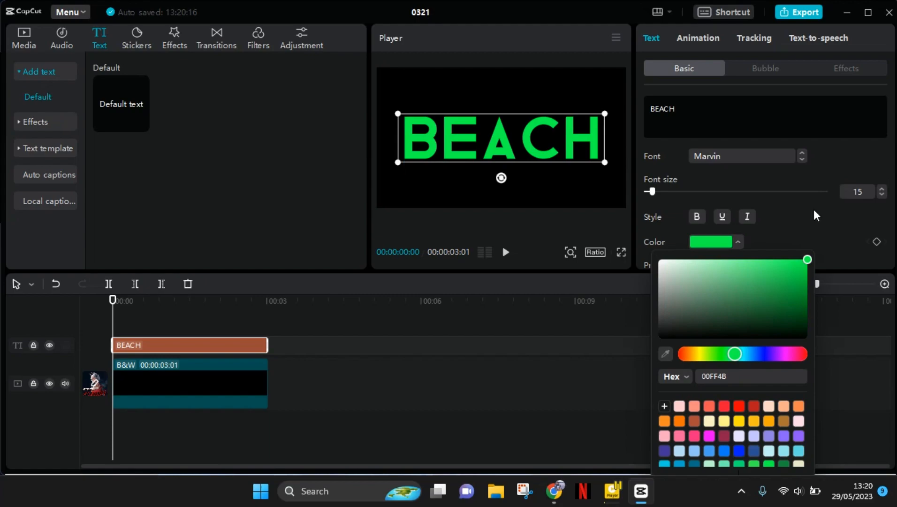
Export the green text video as 0321 at 1080P in mp4 format and dismiss the publishing dialog
{"action": "left_click", "coordinate": [794, 12]}
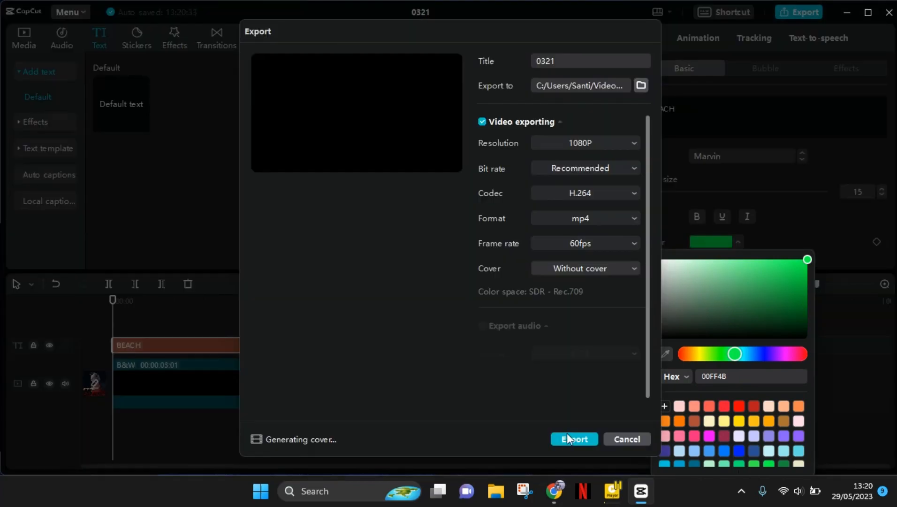
{"action": "left_click", "coordinate": [567, 434]}
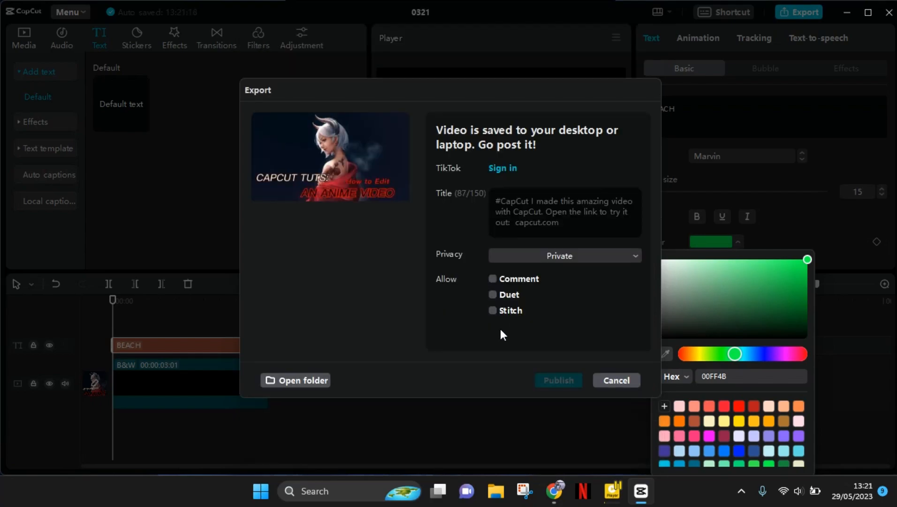
{"action": "left_click", "coordinate": [628, 386]}
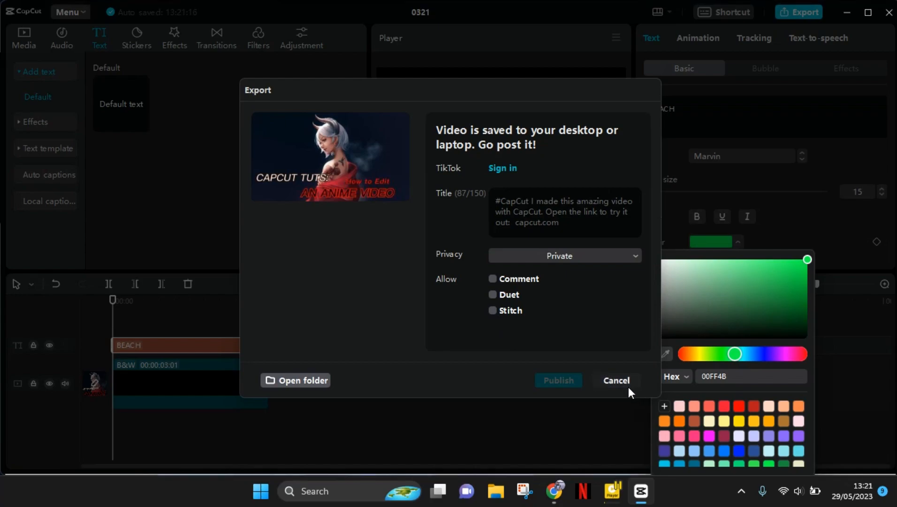
{"action": "left_click", "coordinate": [557, 410]}
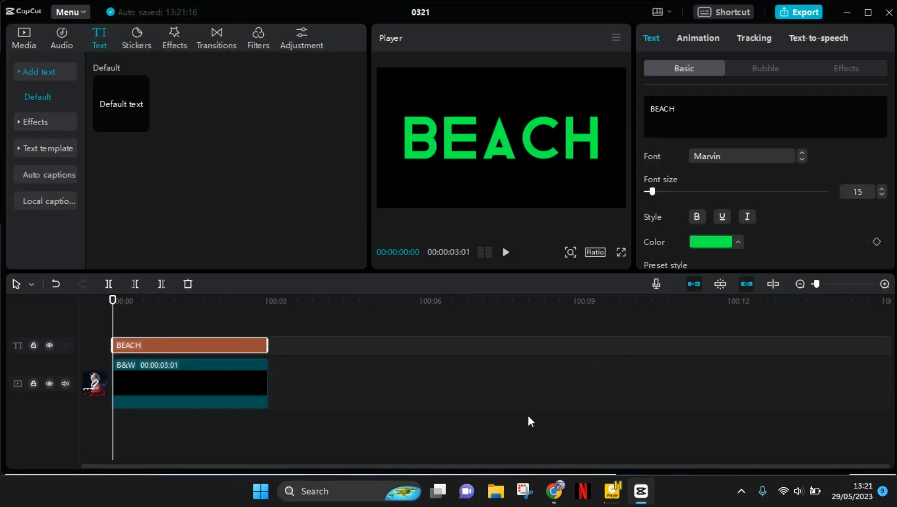
Delete both the BEACH text clip and the black background clip from the timeline
{"action": "left_click", "coordinate": [269, 423]}
{"action": "left_click_drag", "start_coordinate": [157, 344], "coordinate": [159, 342]}
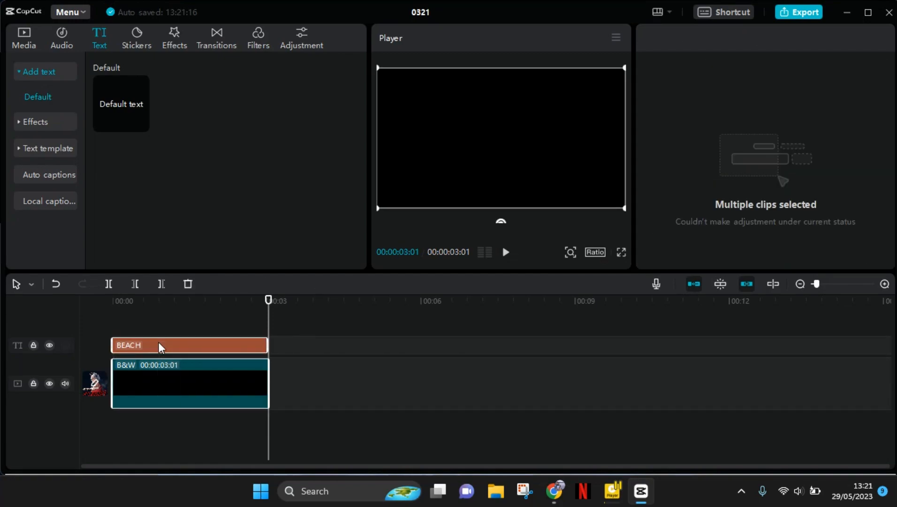
{"action": "key", "text": "Delete"}
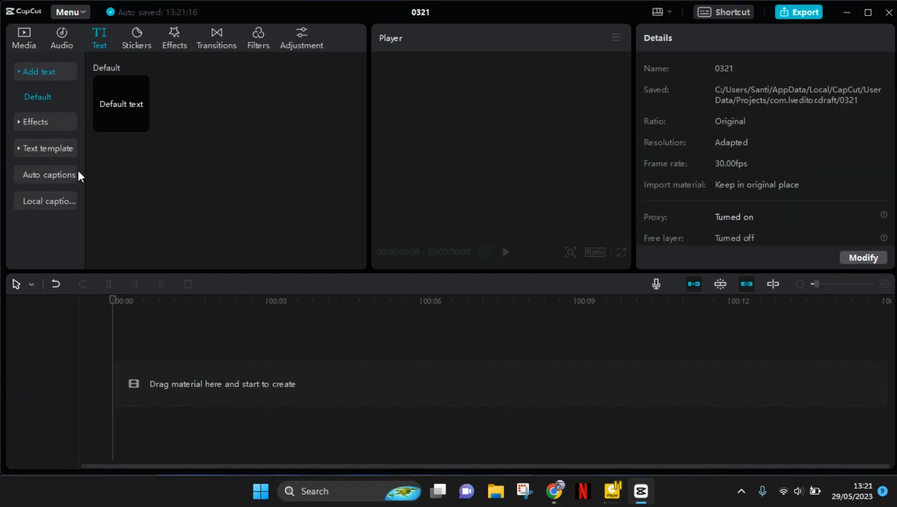
Import the exported BEACH video 0321 from the 0321 folder in Videos into the project media
{"action": "left_click", "coordinate": [26, 35]}
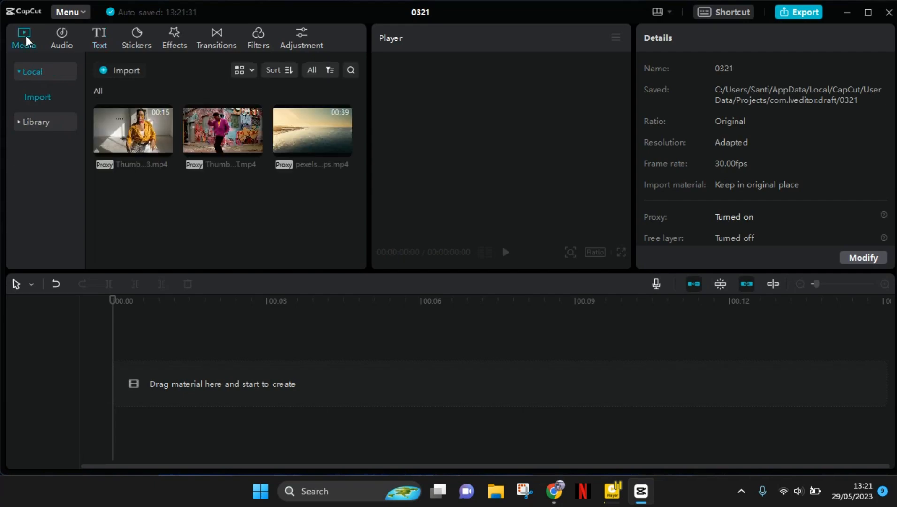
{"action": "left_click", "coordinate": [104, 76]}
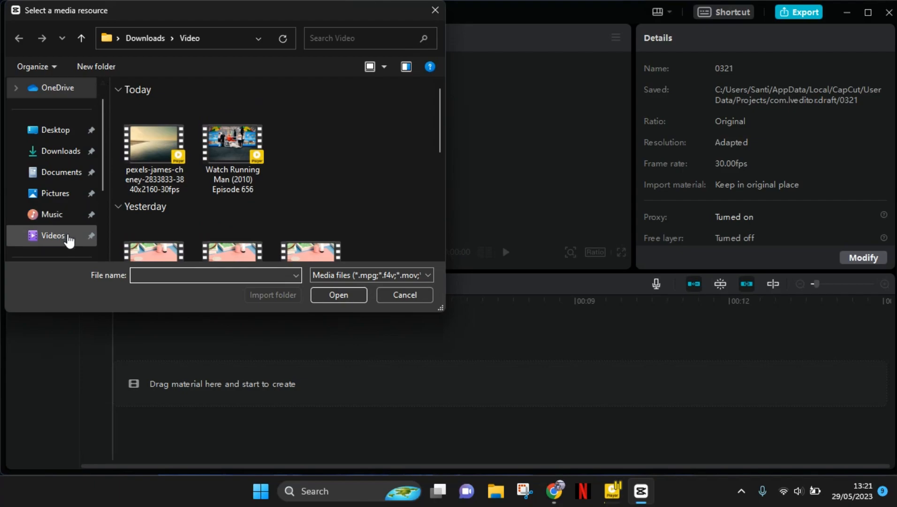
{"action": "left_click", "coordinate": [69, 237]}
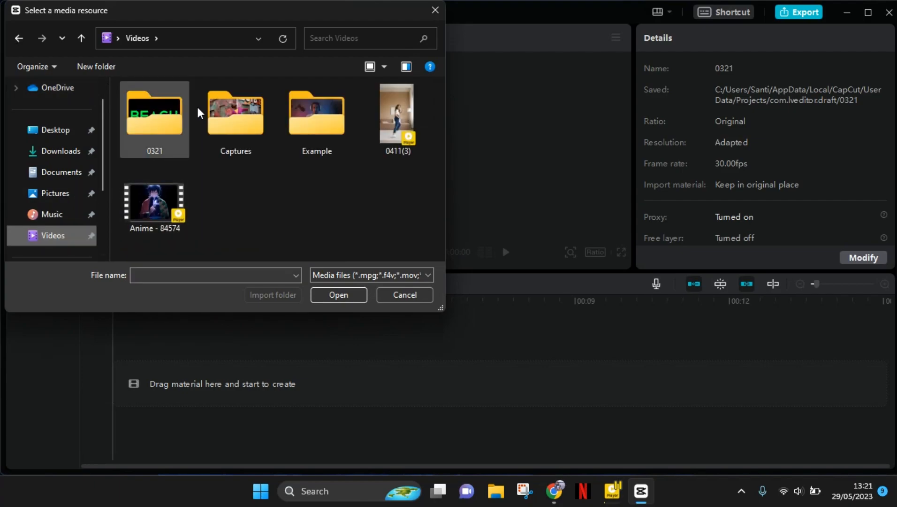
{"action": "double_click", "coordinate": [157, 117]}
{"action": "left_click", "coordinate": [160, 115]}
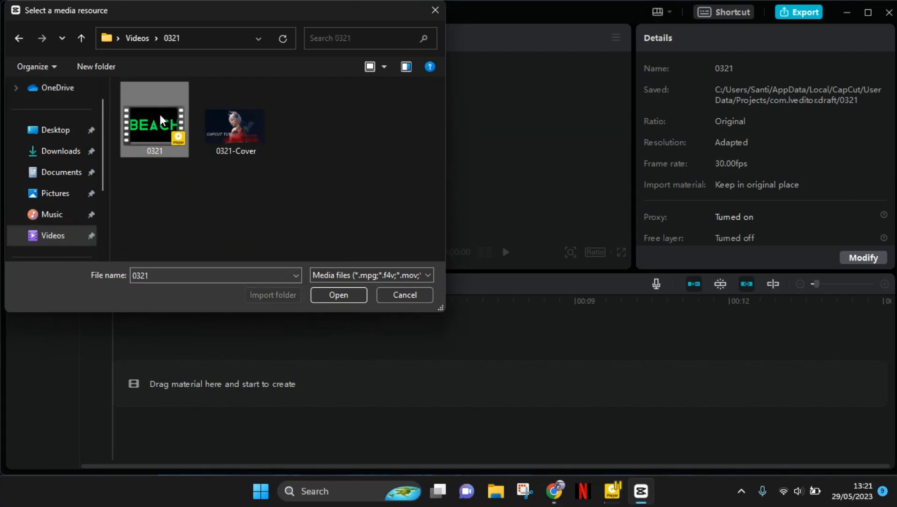
{"action": "double_click", "coordinate": [160, 114]}
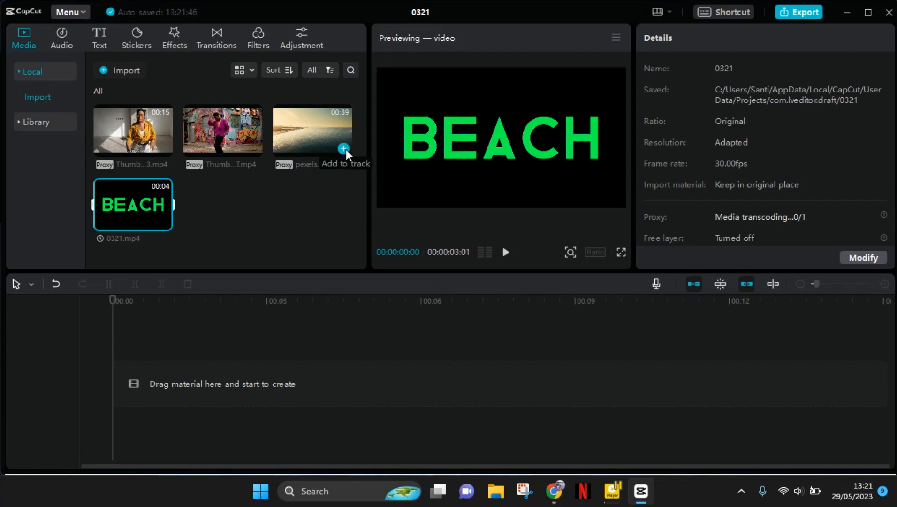
Add the pexels sea video to the main track and stack the 0321 clip on a track above it at the start
{"action": "left_click", "coordinate": [343, 149]}
{"action": "left_click", "coordinate": [345, 366]}
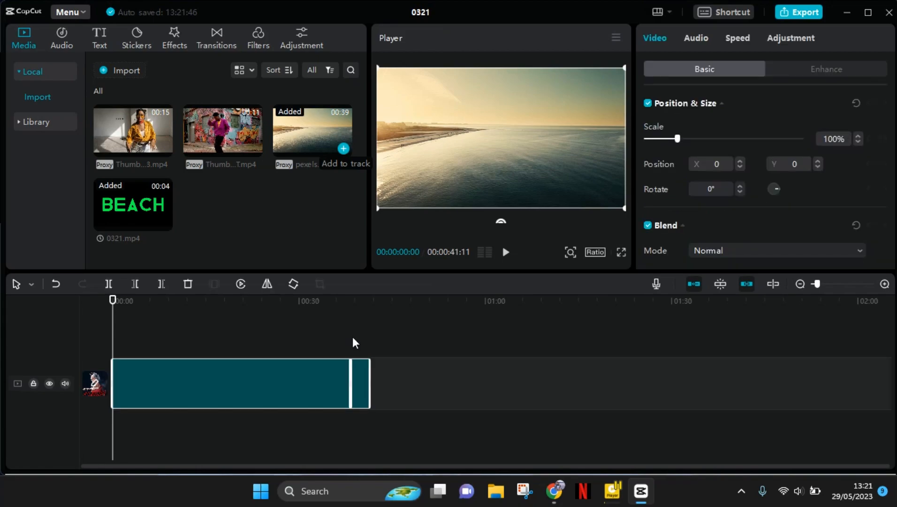
{"action": "left_click", "coordinate": [360, 375]}
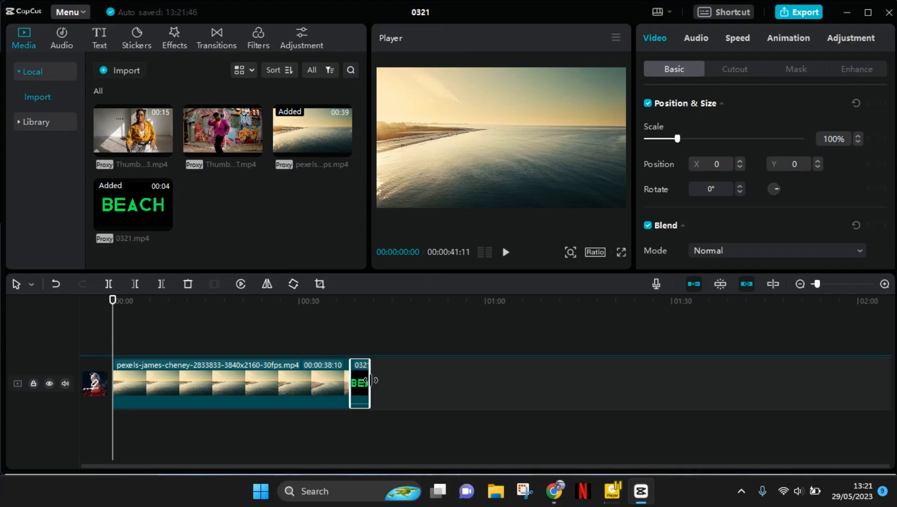
{"action": "left_click_drag", "start_coordinate": [364, 378], "coordinate": [120, 330]}
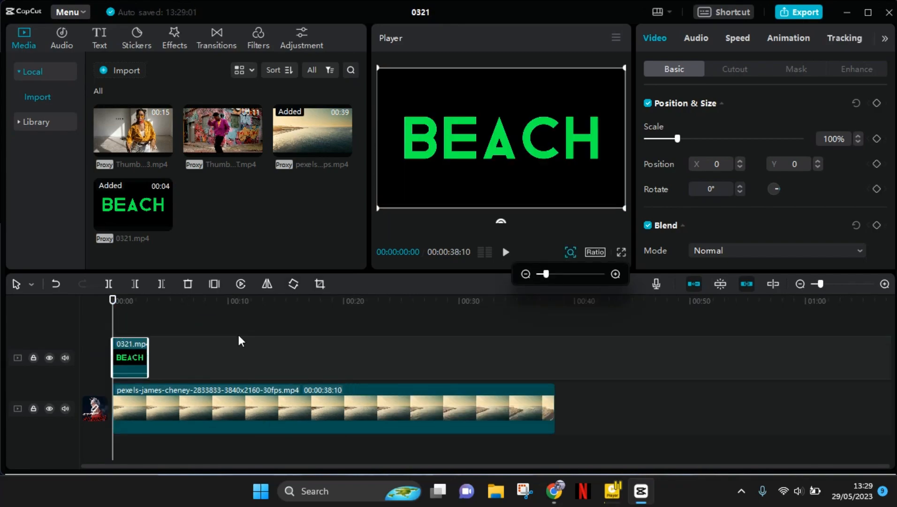
{"action": "left_click", "coordinate": [231, 301]}
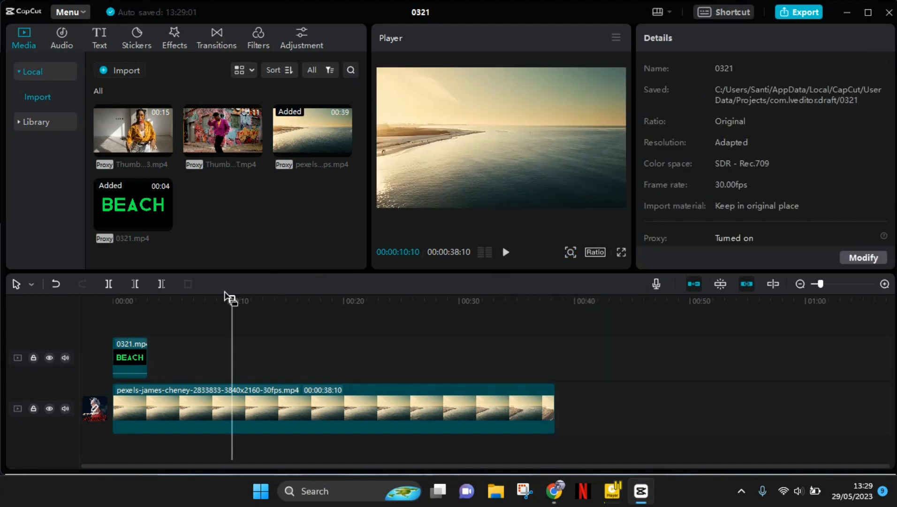
{"action": "left_click", "coordinate": [97, 311]}
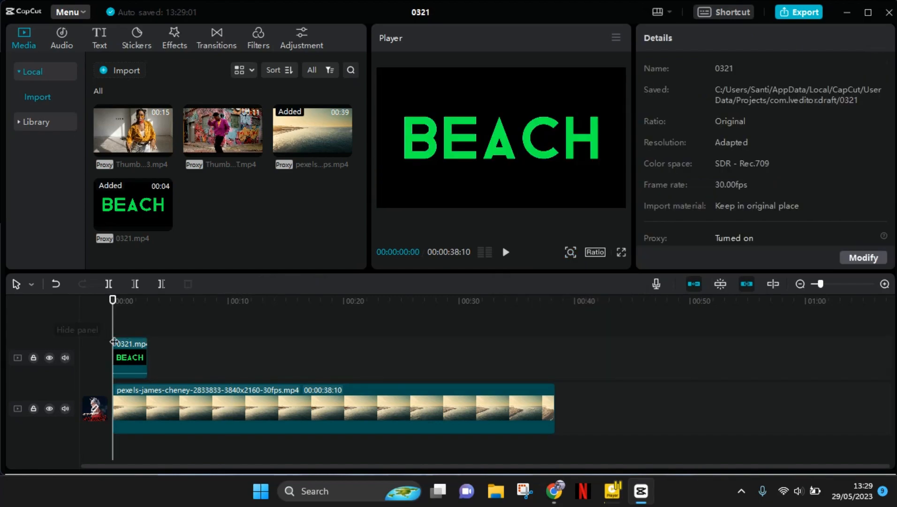
Enable Chroma key on the 0321 clip and pick the green of the BEACH letters as the key colour
{"action": "left_click", "coordinate": [124, 346]}
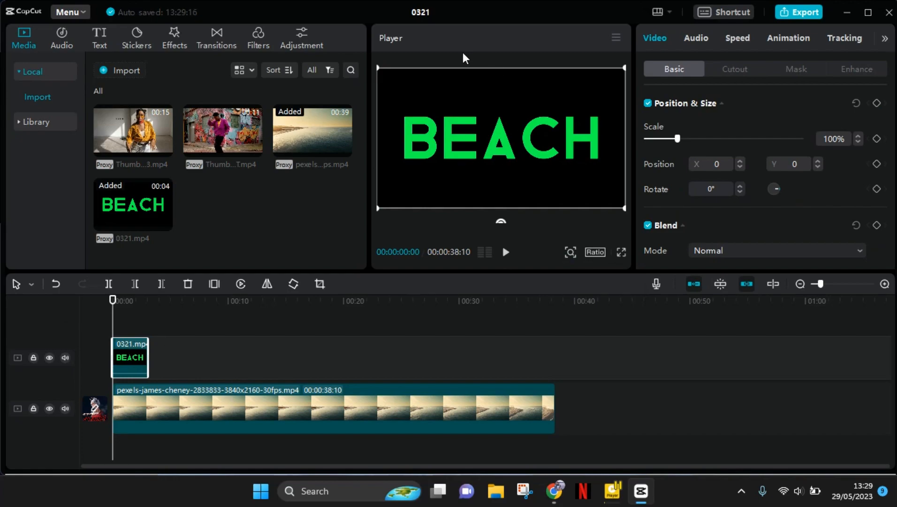
{"action": "left_click", "coordinate": [730, 74]}
{"action": "left_click", "coordinate": [648, 103]}
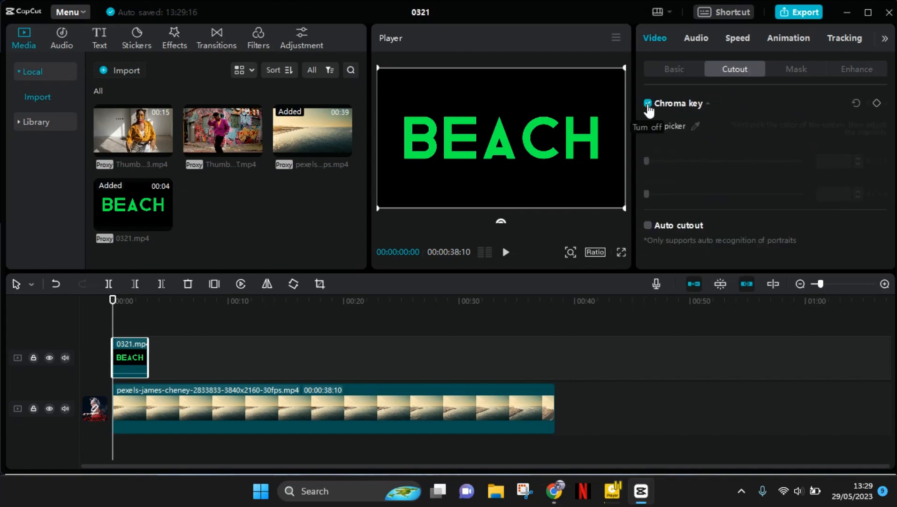
{"action": "left_click", "coordinate": [695, 126]}
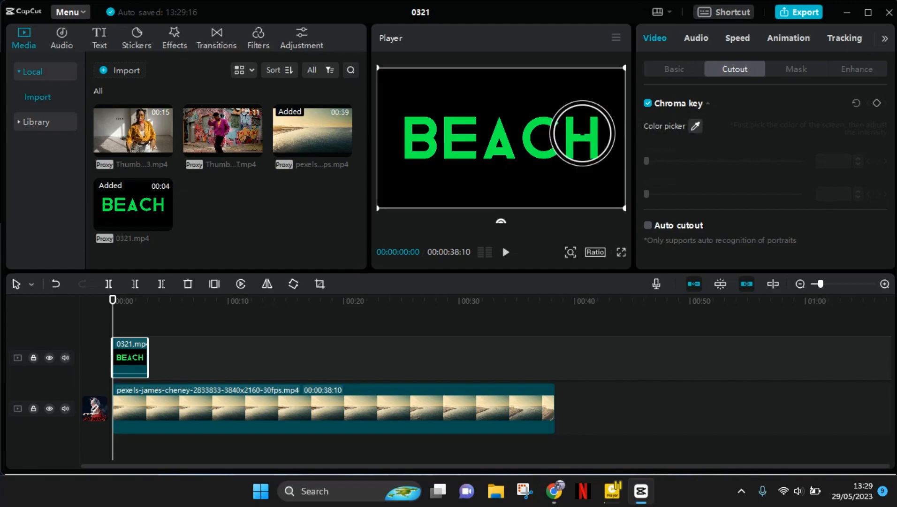
{"action": "left_click", "coordinate": [571, 137]}
Set the chroma key strength to 40 and raise the shadow to about 42 on the 0321 clip
{"action": "left_click_drag", "start_coordinate": [647, 161], "coordinate": [708, 161]}
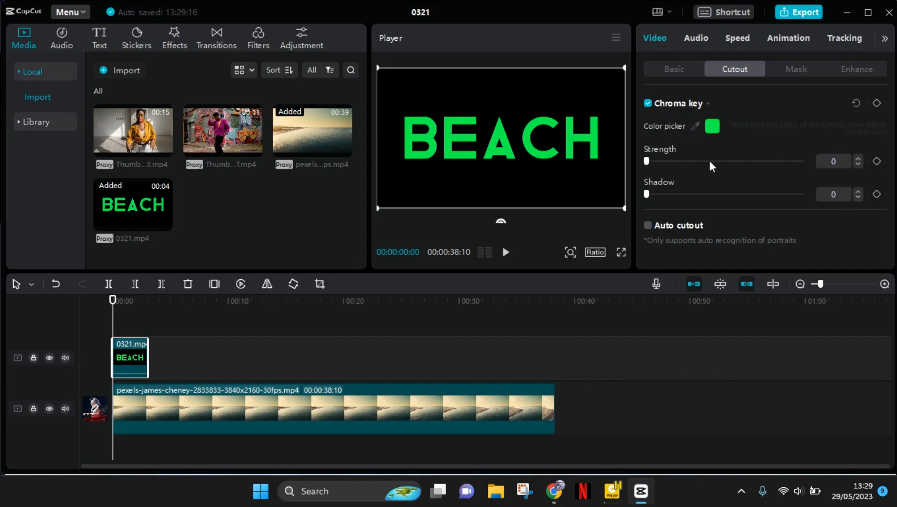
{"action": "left_click_drag", "start_coordinate": [647, 194], "coordinate": [711, 194]}
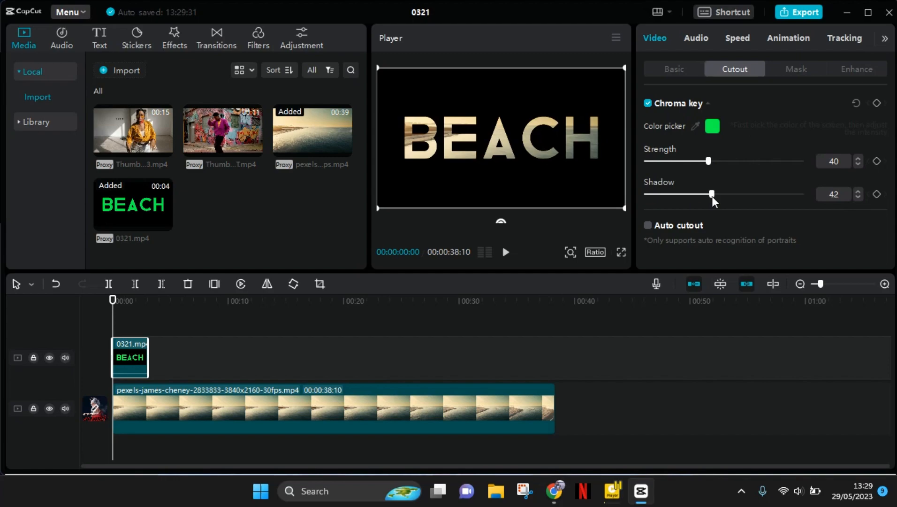
{"action": "left_click_drag", "start_coordinate": [712, 193], "coordinate": [718, 195]}
{"action": "left_click", "coordinate": [682, 70]}
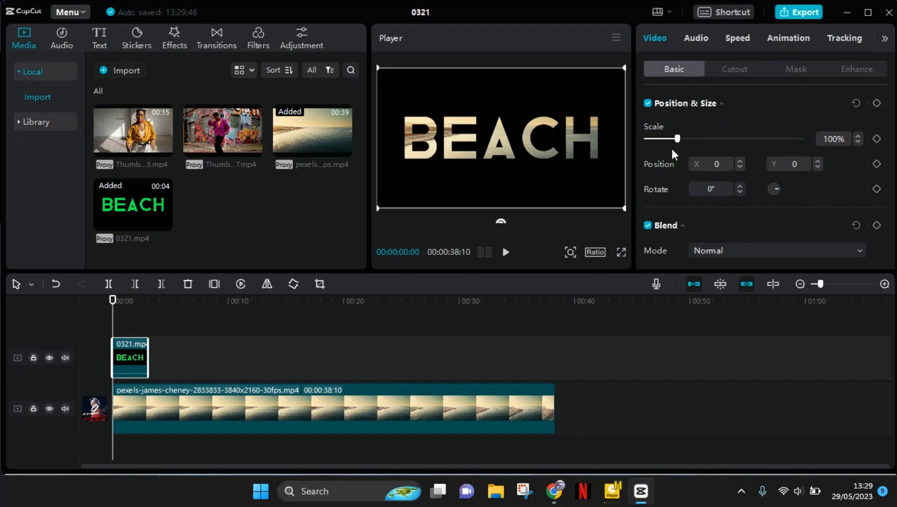
Keyframe scale and position at the start of the 0321 clip, and keyframe its scale at 2500% at 00:00:02:29
{"action": "left_click", "coordinate": [877, 138]}
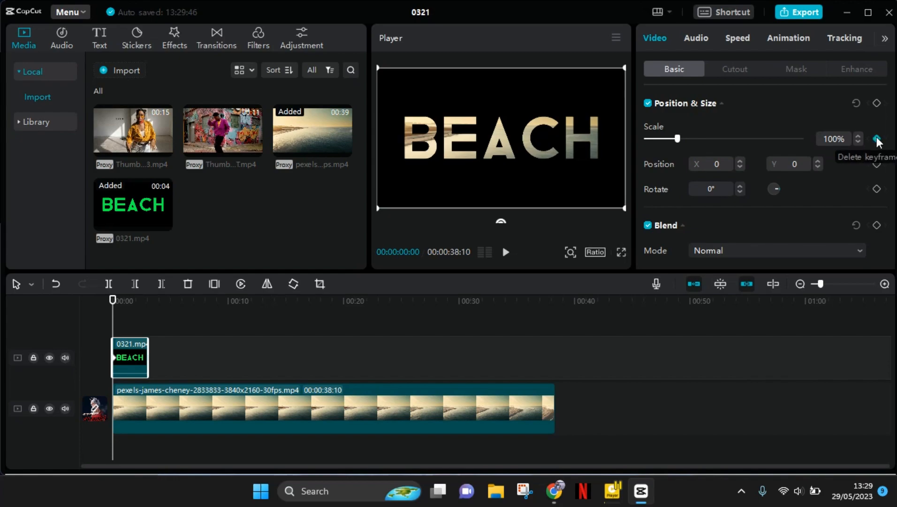
{"action": "left_click", "coordinate": [876, 164]}
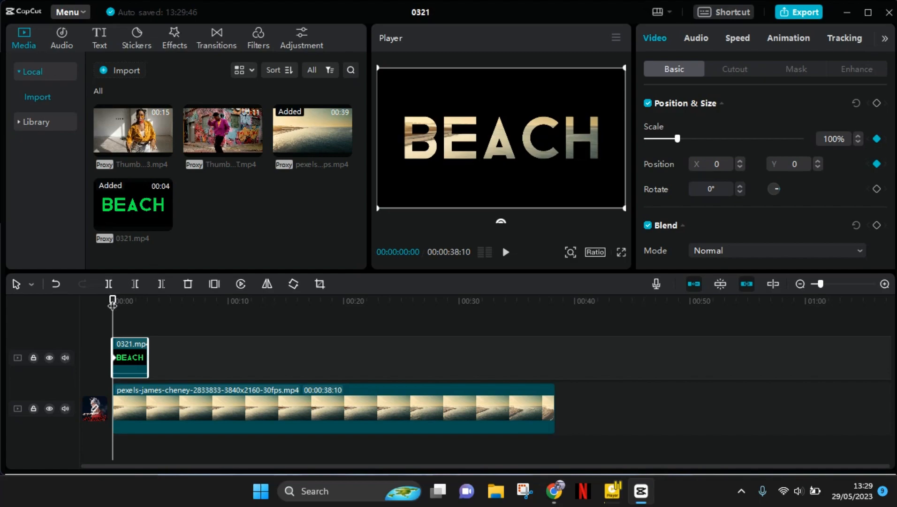
{"action": "left_click_drag", "start_coordinate": [113, 297], "coordinate": [147, 308]}
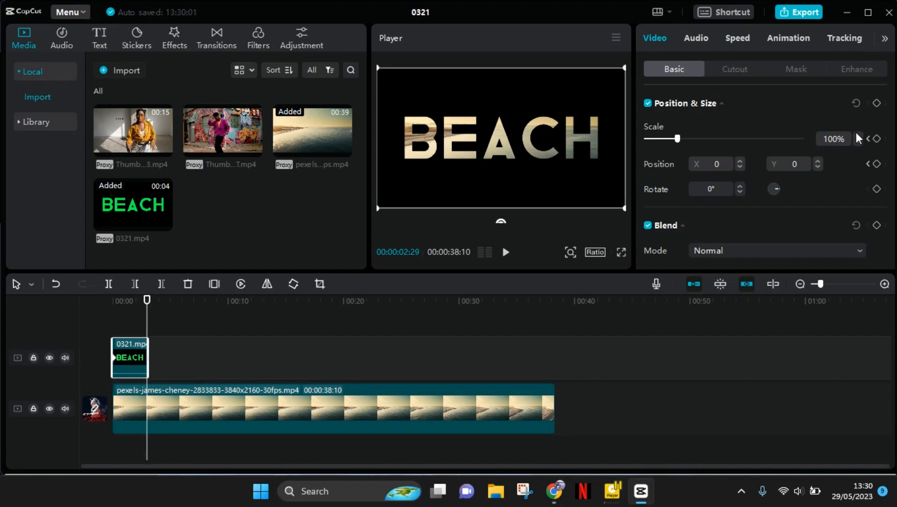
{"action": "left_click", "coordinate": [877, 139]}
{"action": "type", "text": "2500"}
{"action": "key", "text": "Return"}
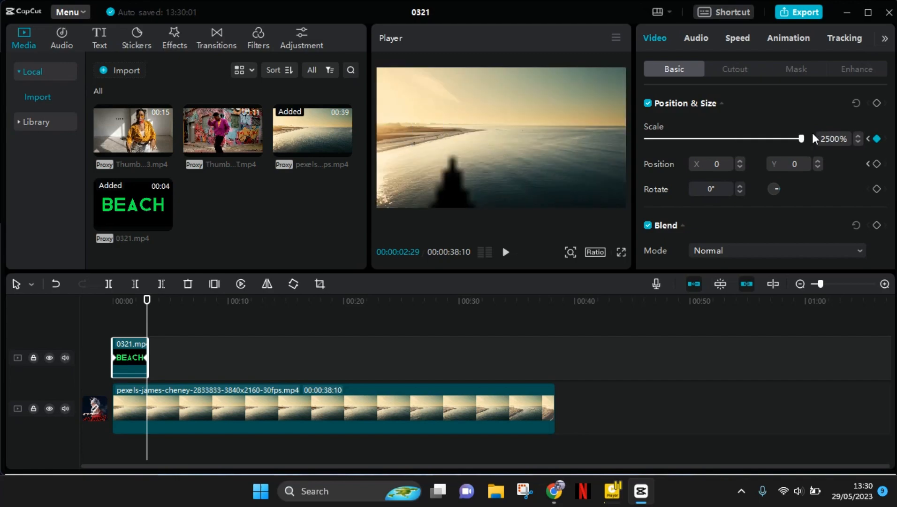
Add a position keyframe at 00:00:02:29 and move the enlarged BEACH clip to about X 264, Y -811 so the beach fills the frame
{"action": "left_click", "coordinate": [877, 164]}
{"action": "left_click", "coordinate": [569, 252]}
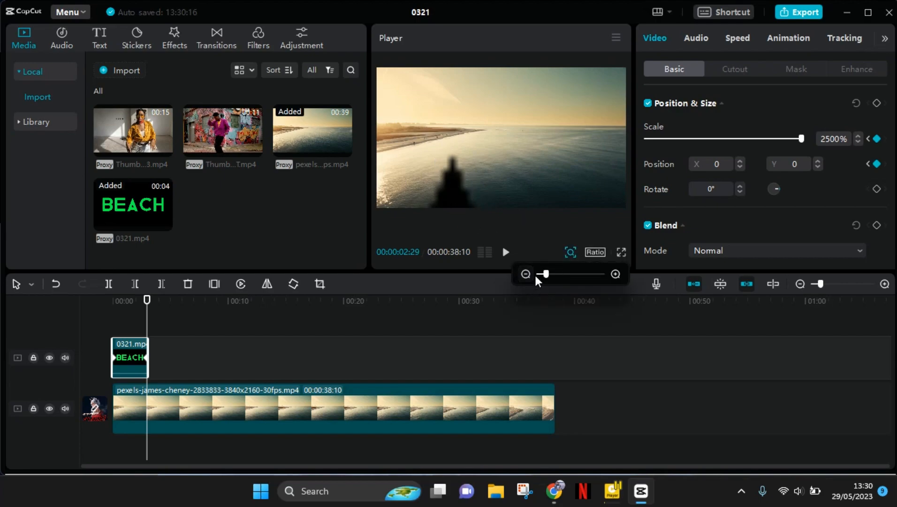
{"action": "left_click_drag", "start_coordinate": [542, 274], "coordinate": [528, 274]}
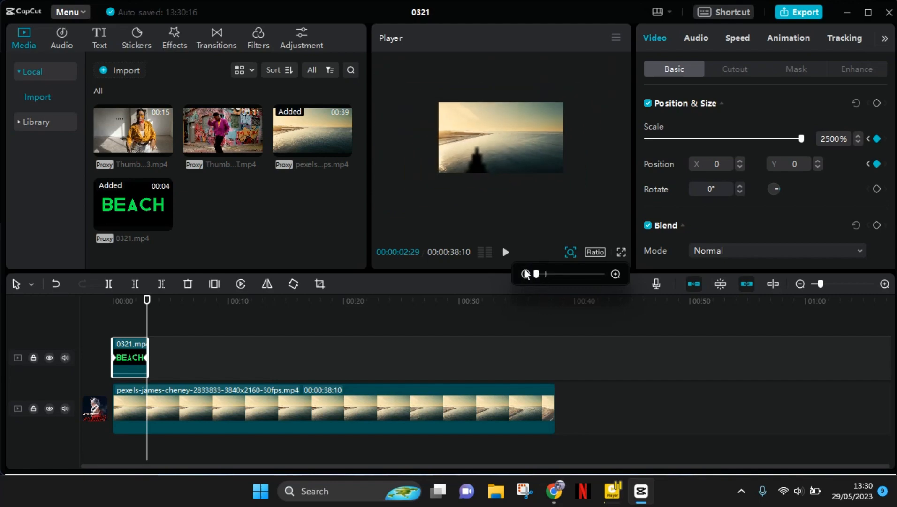
{"action": "mouse_move", "coordinate": [480, 166]}
{"action": "left_mouse_down"}
{"action": "mouse_move", "coordinate": [473, 160]}
{"action": "mouse_move", "coordinate": [484, 175]}
{"action": "left_mouse_up"}
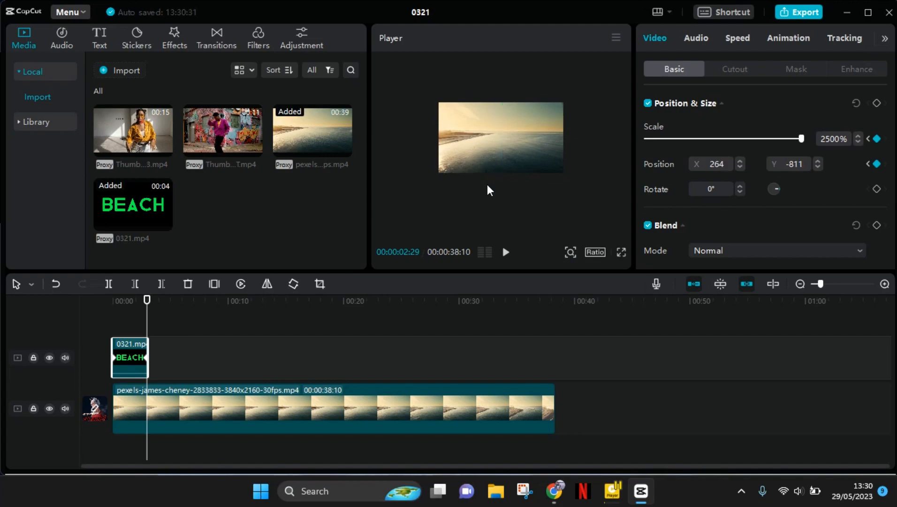
Play the BEACH zoom-in animation from the start of the timeline with the preview back at full size, and replay it
{"action": "left_click", "coordinate": [122, 301]}
{"action": "left_click", "coordinate": [95, 294]}
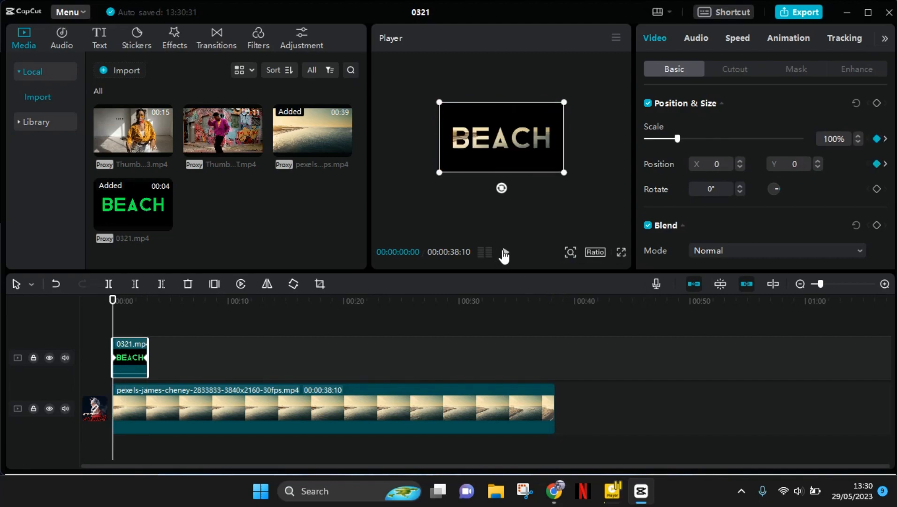
{"action": "left_click", "coordinate": [571, 252]}
{"action": "left_click", "coordinate": [545, 272]}
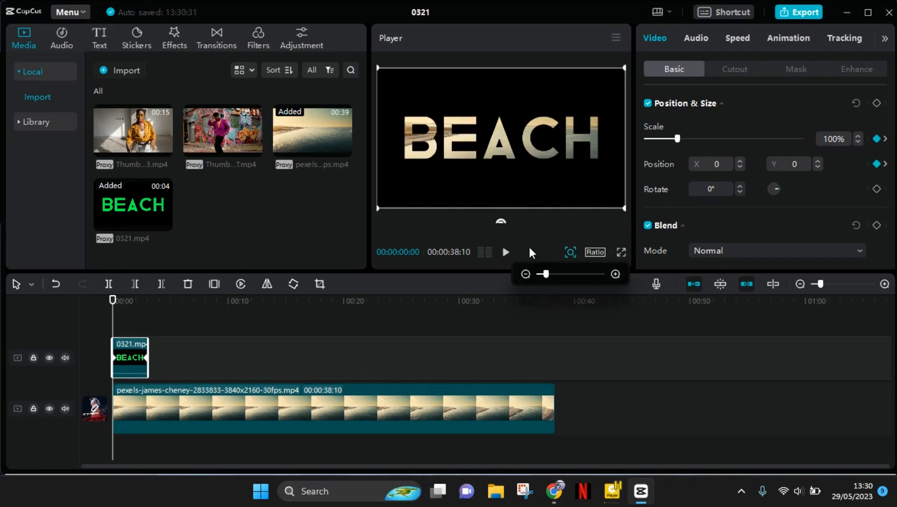
{"action": "left_click", "coordinate": [506, 254]}
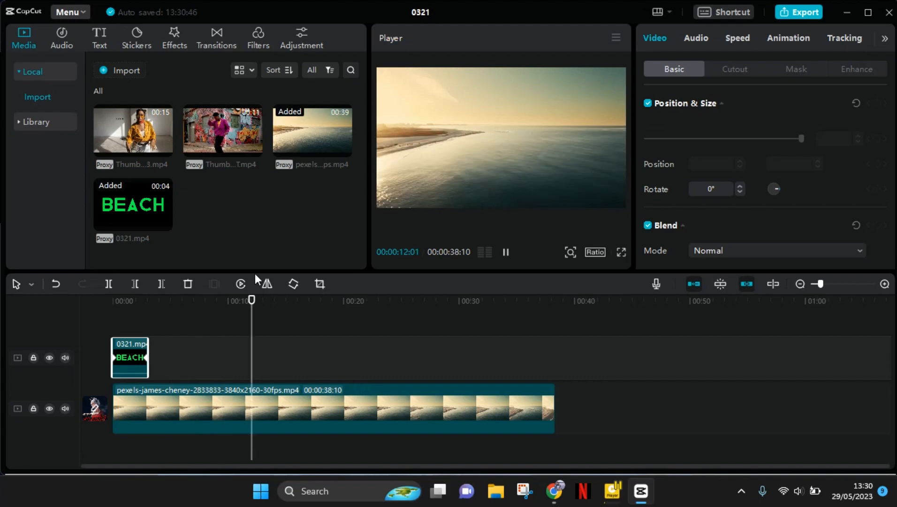
{"action": "key", "text": "space"}
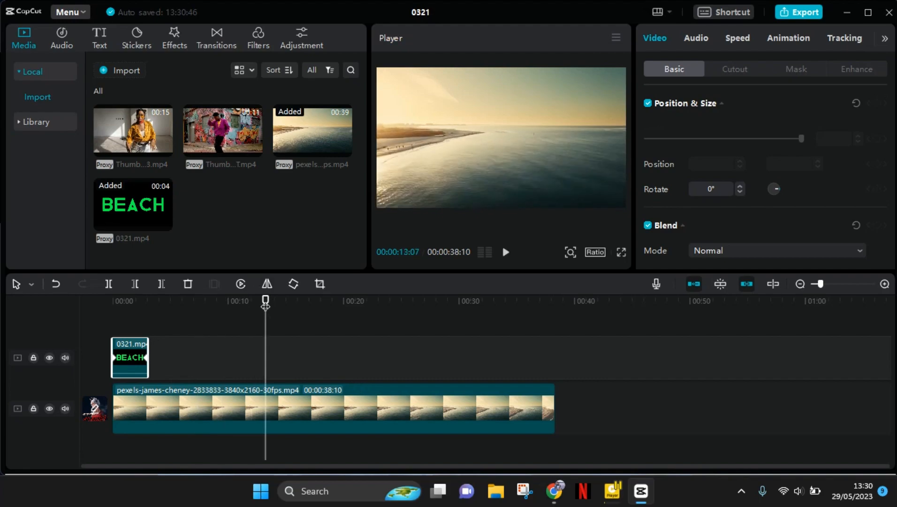
{"action": "left_click_drag", "start_coordinate": [265, 306], "coordinate": [85, 295]}
{"action": "key", "text": "space"}
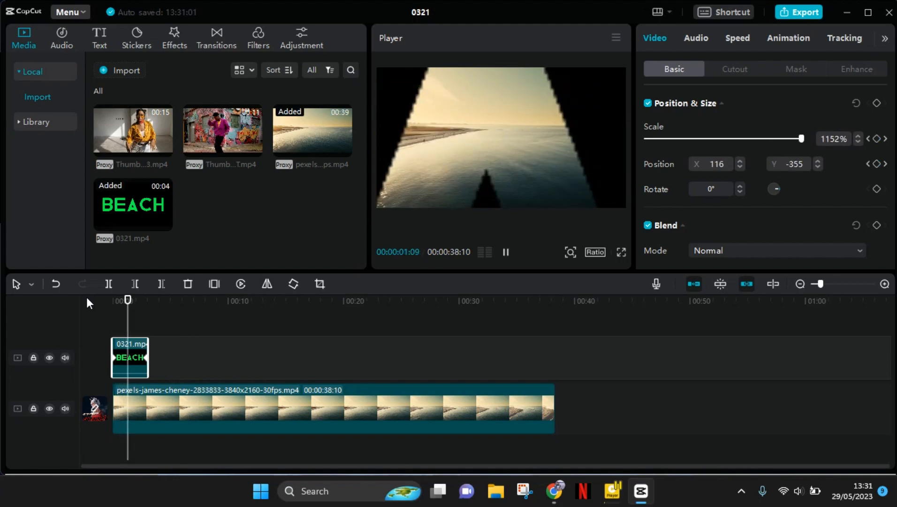